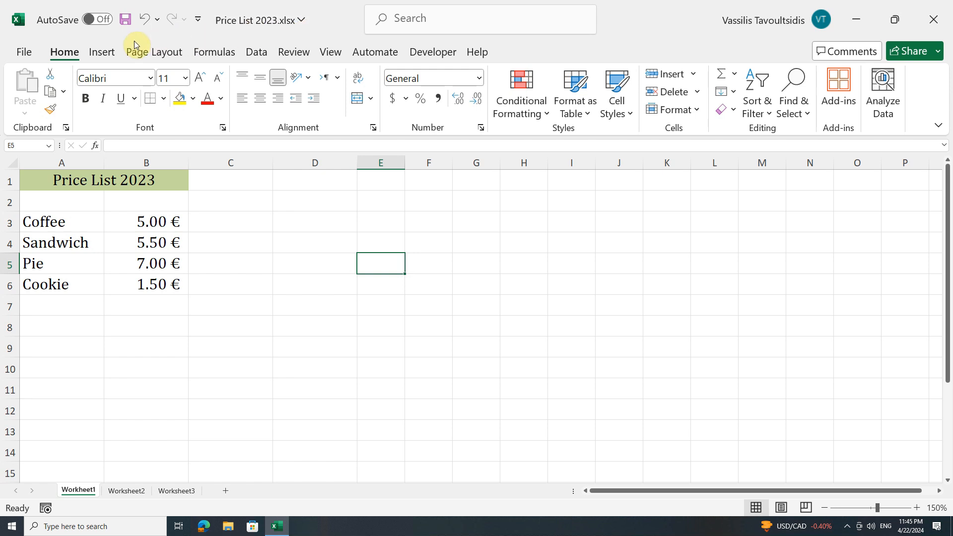
# Save a copy of the workbook to the Desktop as an Excel 97-2003 Workbook (*.xls), continuing despite the compatibility check.
pyautogui.click(25, 52)
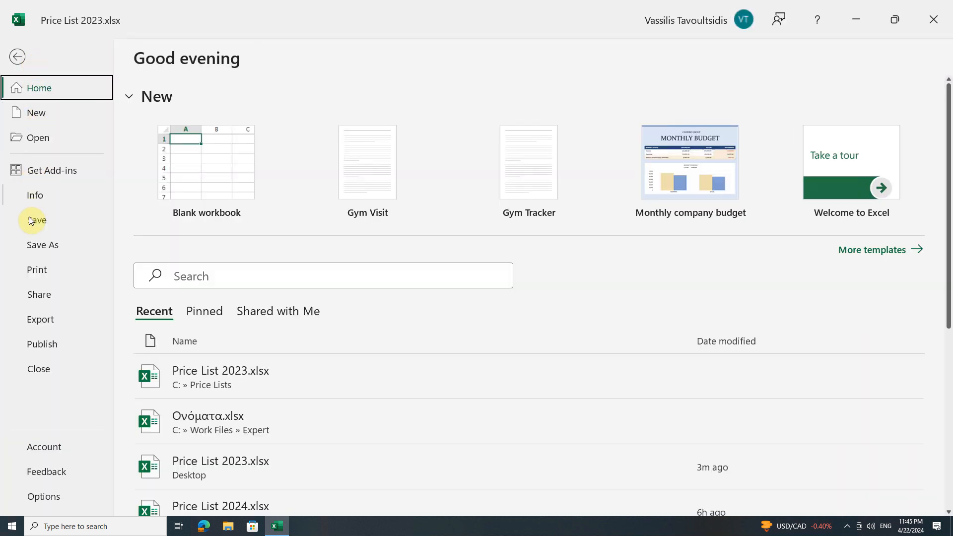
pyautogui.click(25, 245)
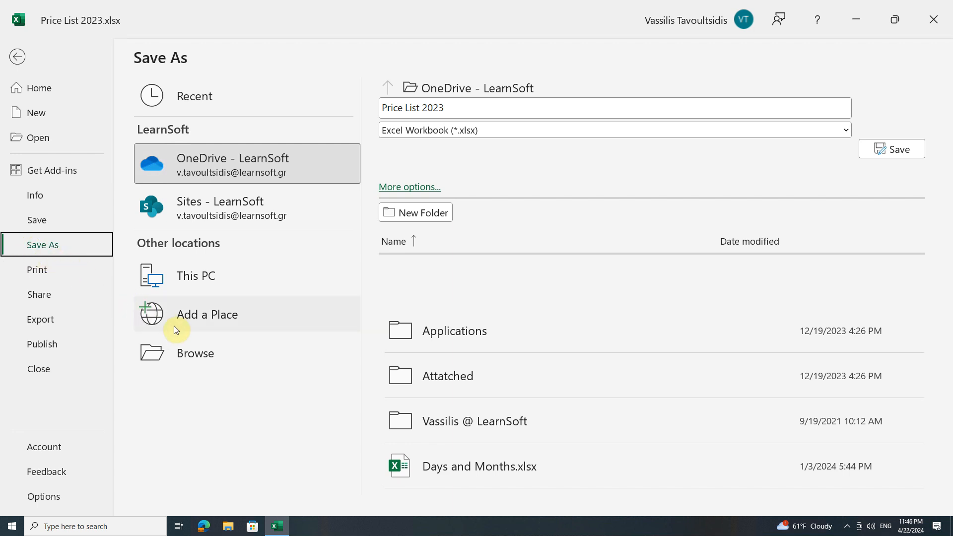
pyautogui.click(229, 354)
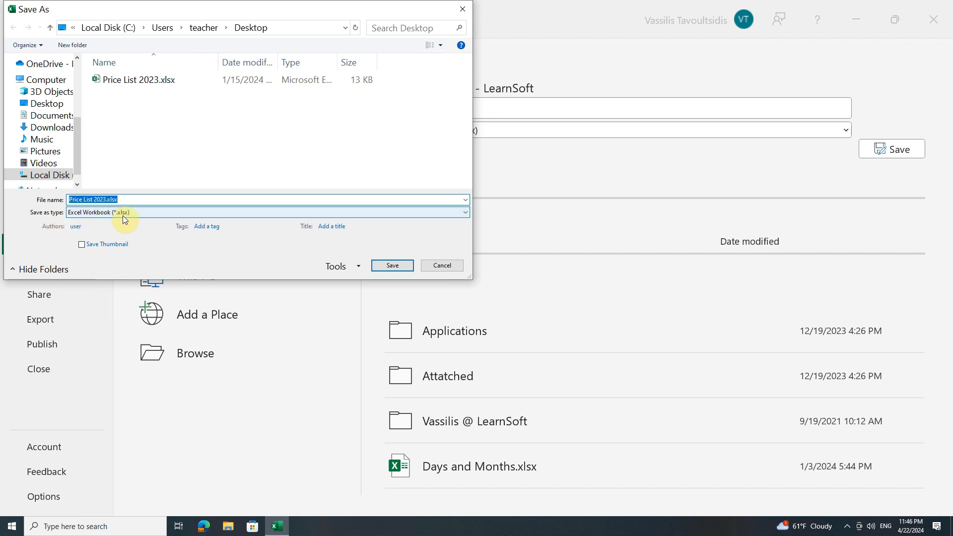
pyautogui.click(257, 212)
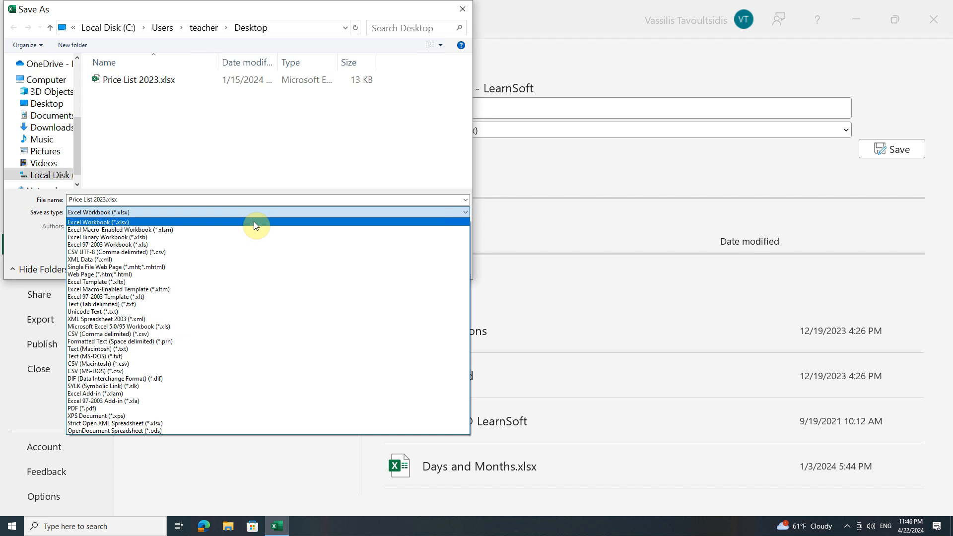
pyautogui.click(152, 245)
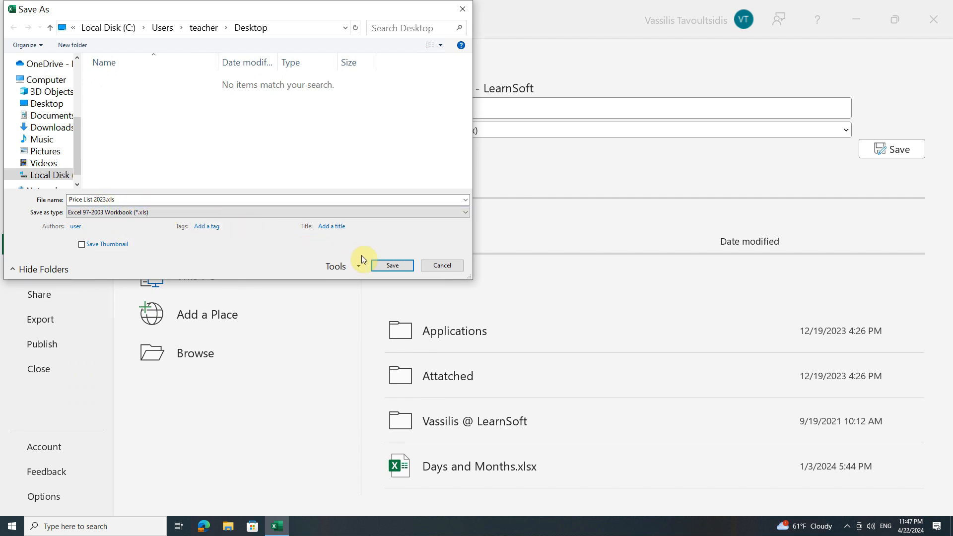
pyautogui.click(397, 263)
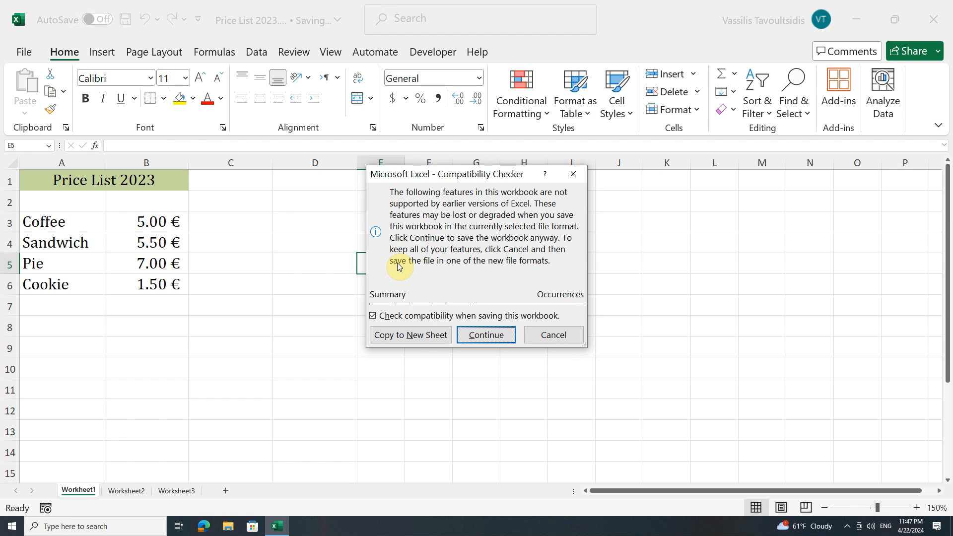
pyautogui.click(485, 335)
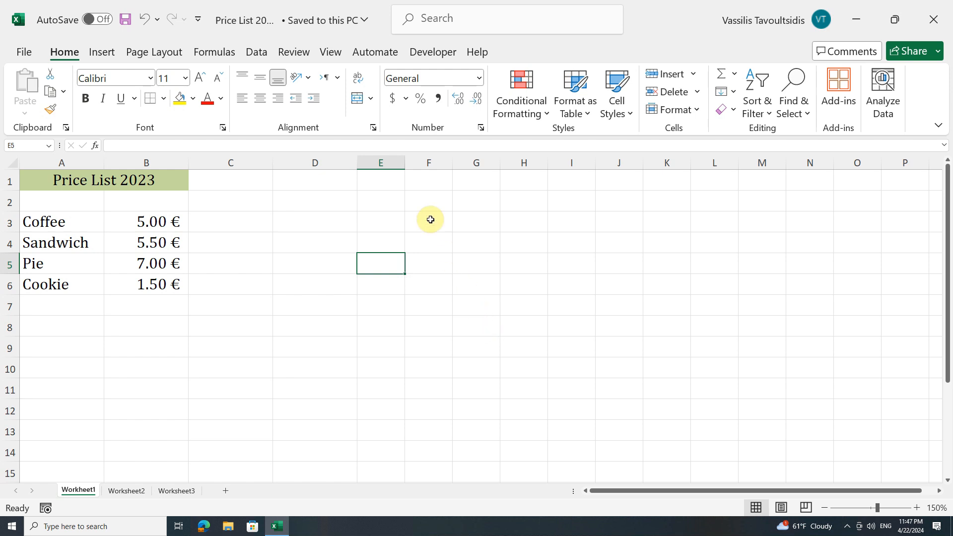
# Check the saved file's name and location, close the workbook, and place Price List 2023.xls beside Price List 2023.xlsx on the desktop.
pyautogui.click(357, 20)
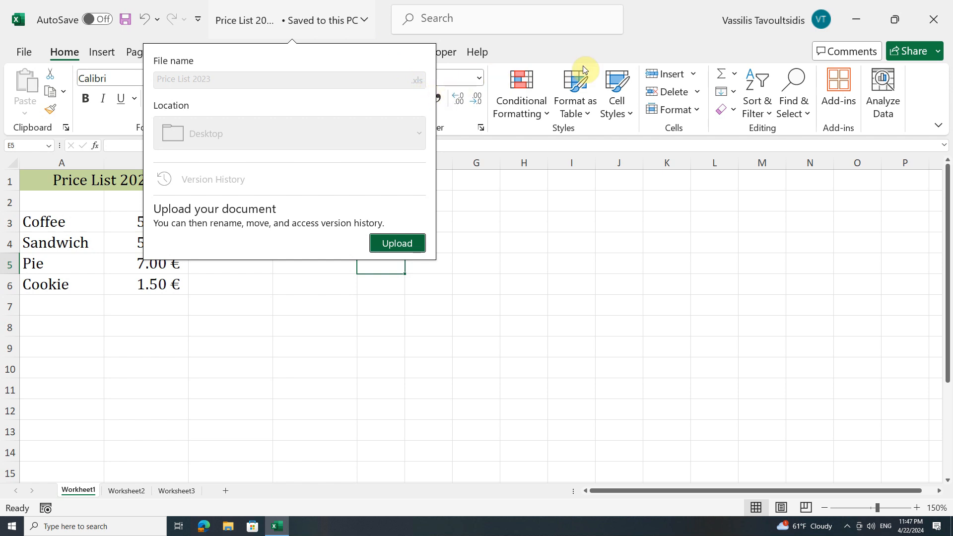
pyautogui.click(933, 20)
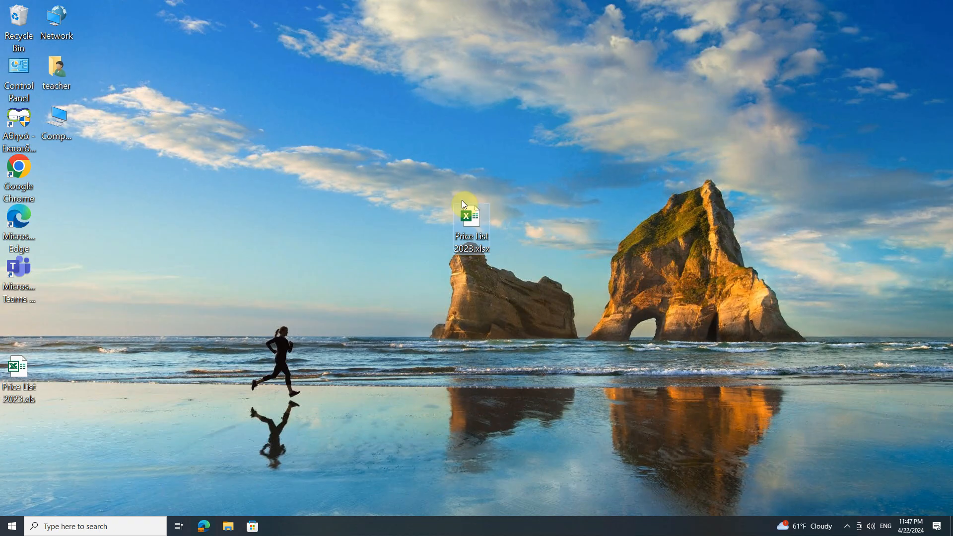
pyautogui.moveTo(25, 370); pyautogui.dragTo(511, 223)
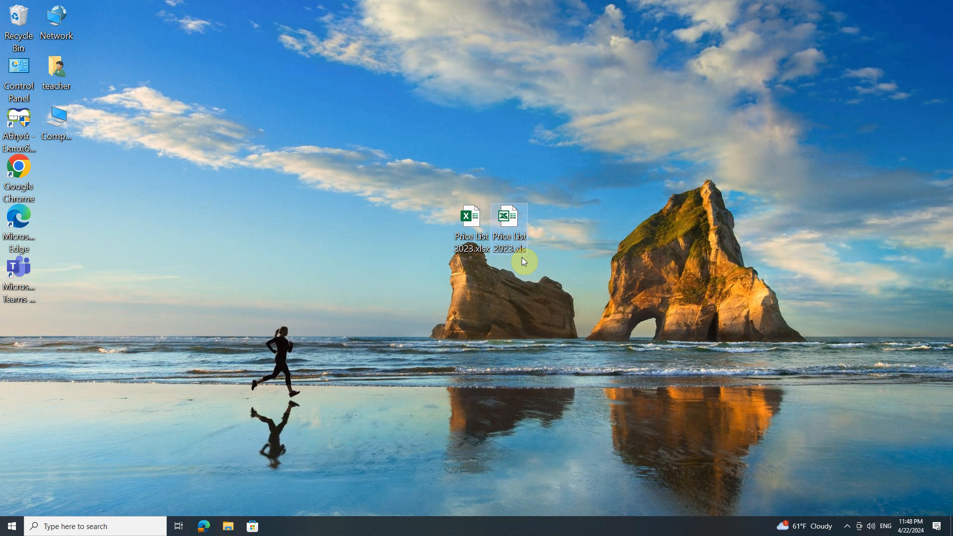
# Open Price List 2023.xls and save only its active sheet to the Desktop as CSV (Comma delimited), dismissing the data-loss notice.
pyautogui.moveTo(514, 226)
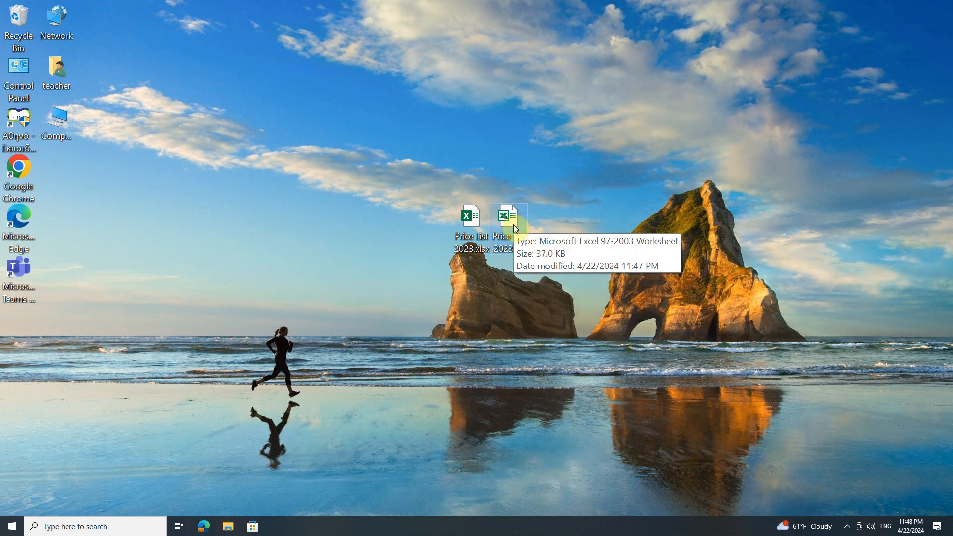
pyautogui.doubleClick(513, 224)
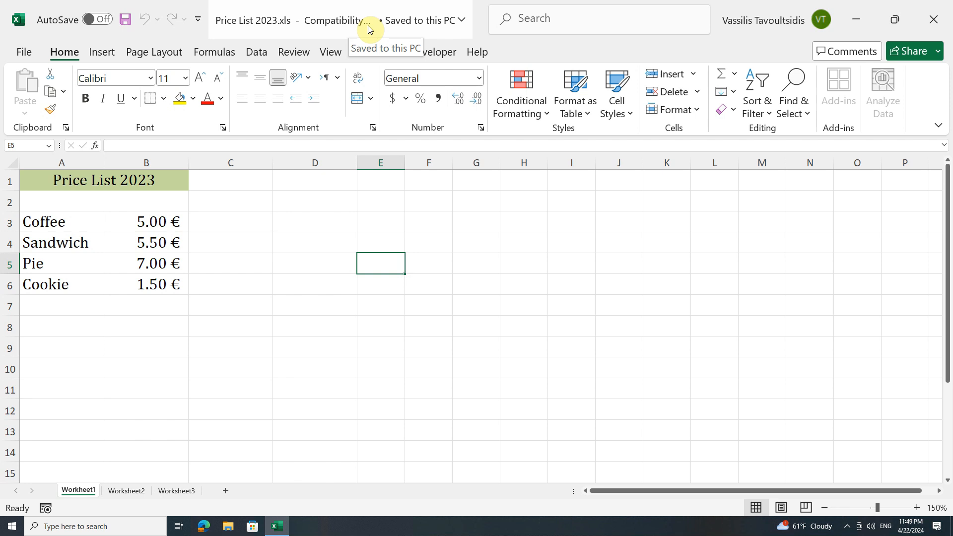
pyautogui.click(30, 53)
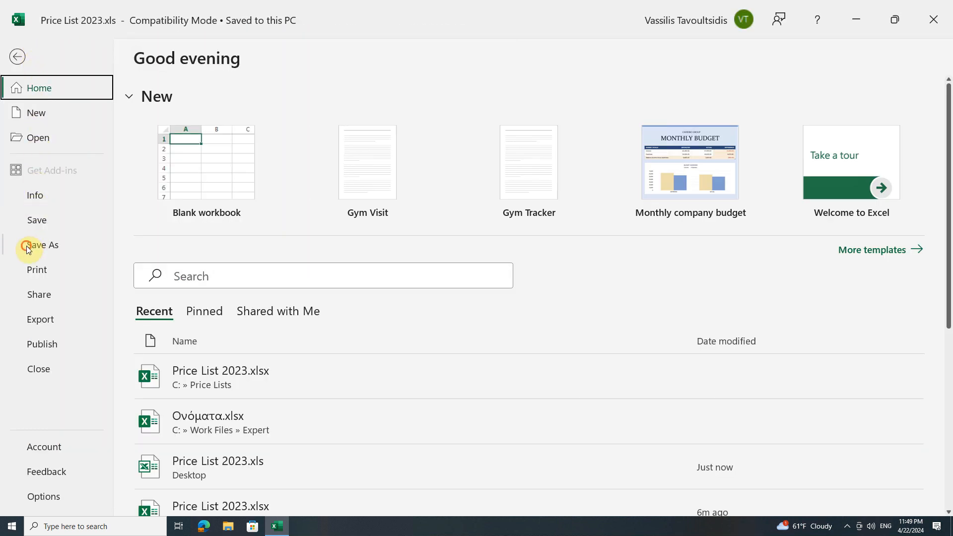
pyautogui.click(26, 246)
pyautogui.click(255, 345)
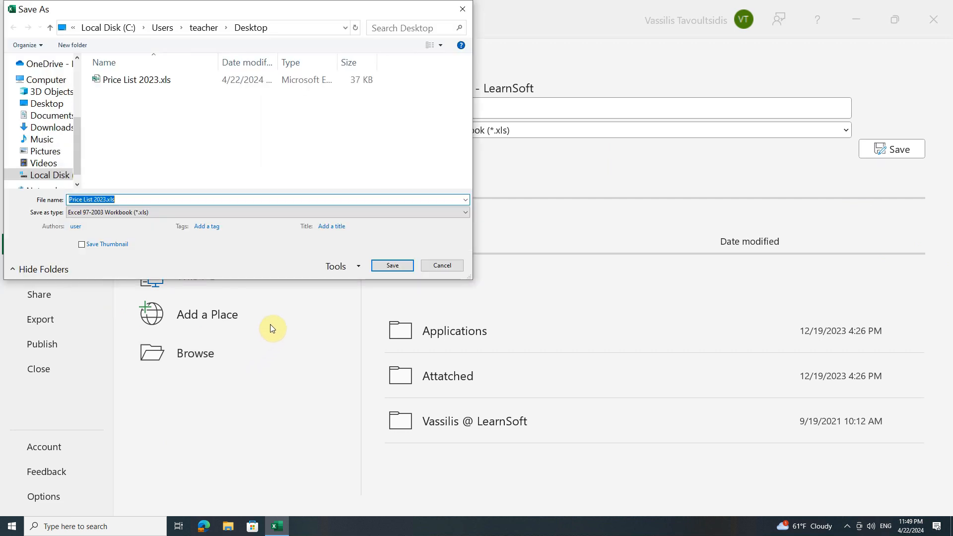
pyautogui.click(336, 212)
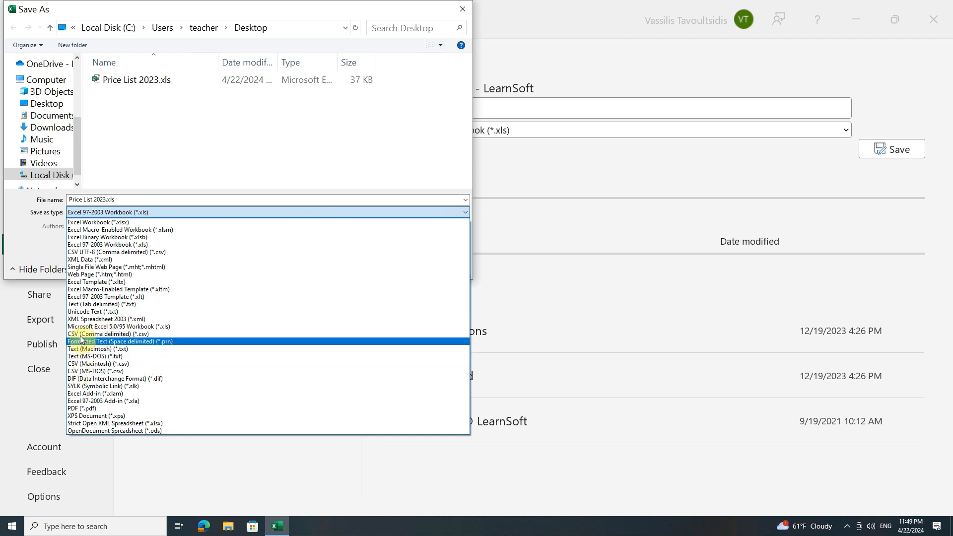
pyautogui.click(161, 334)
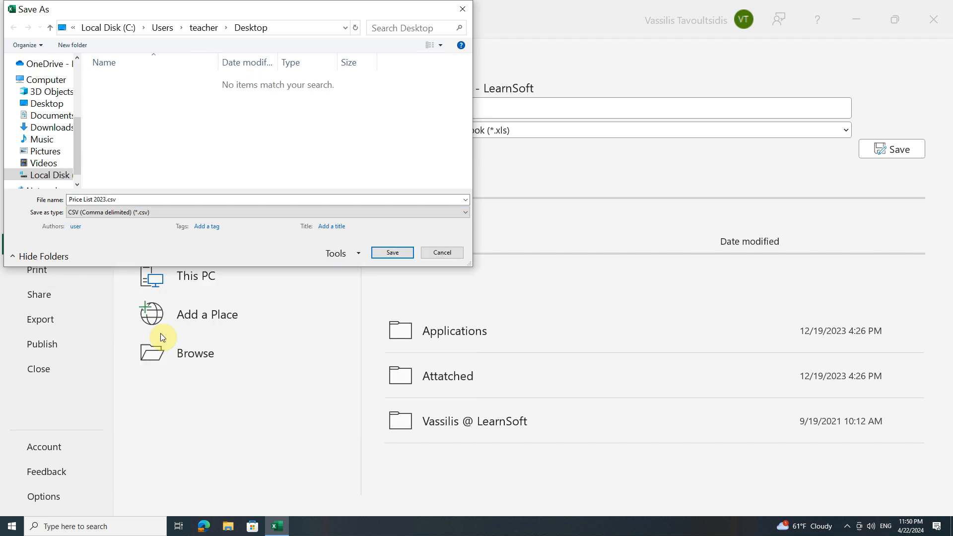
pyautogui.click(121, 199)
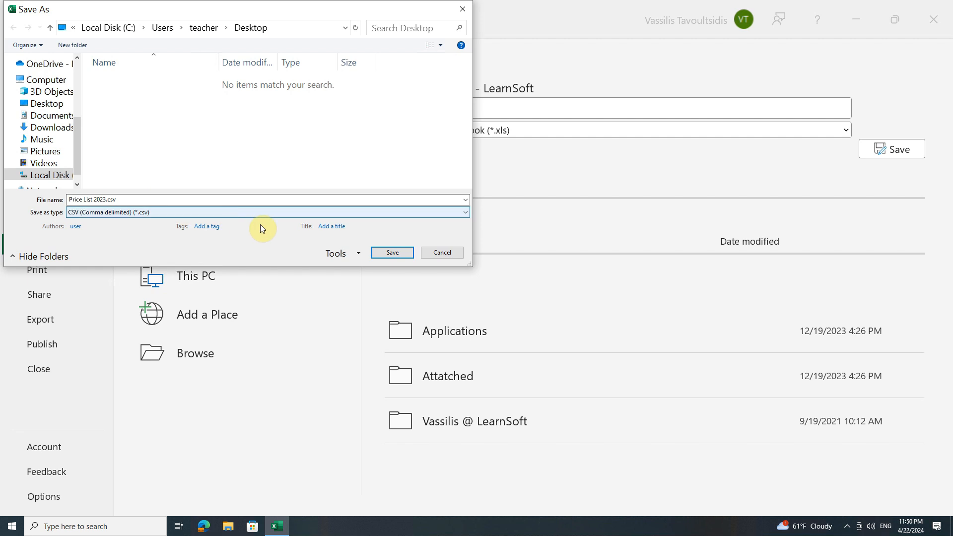
pyautogui.click(386, 253)
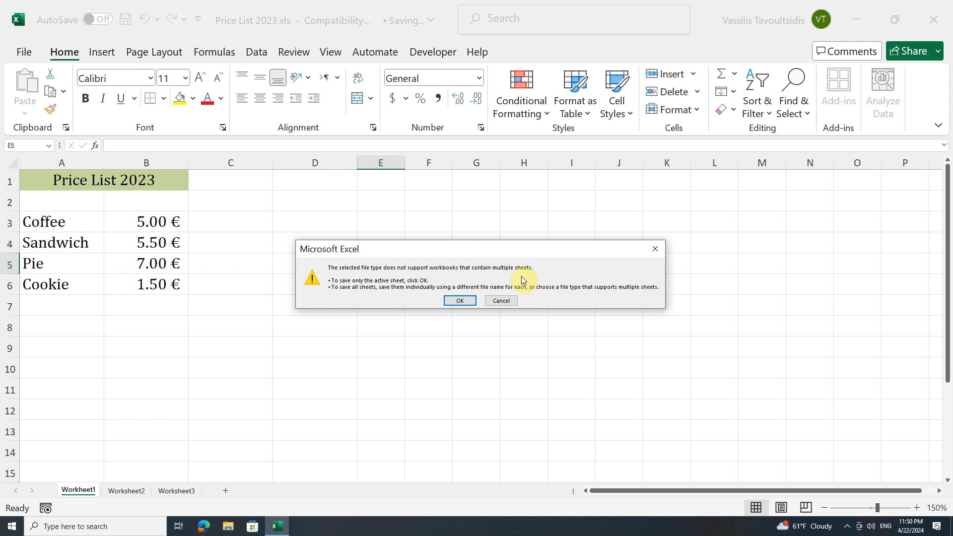
pyautogui.click(459, 301)
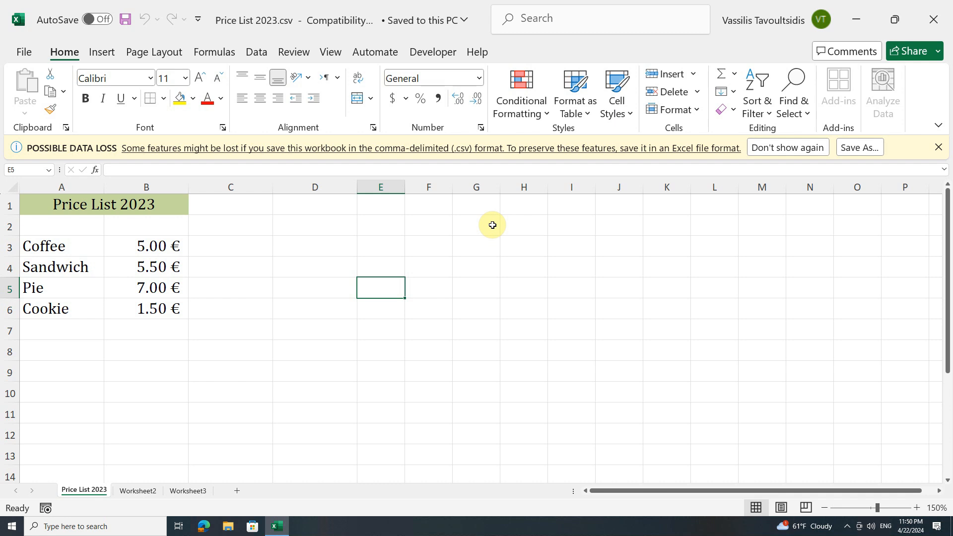
pyautogui.click(938, 148)
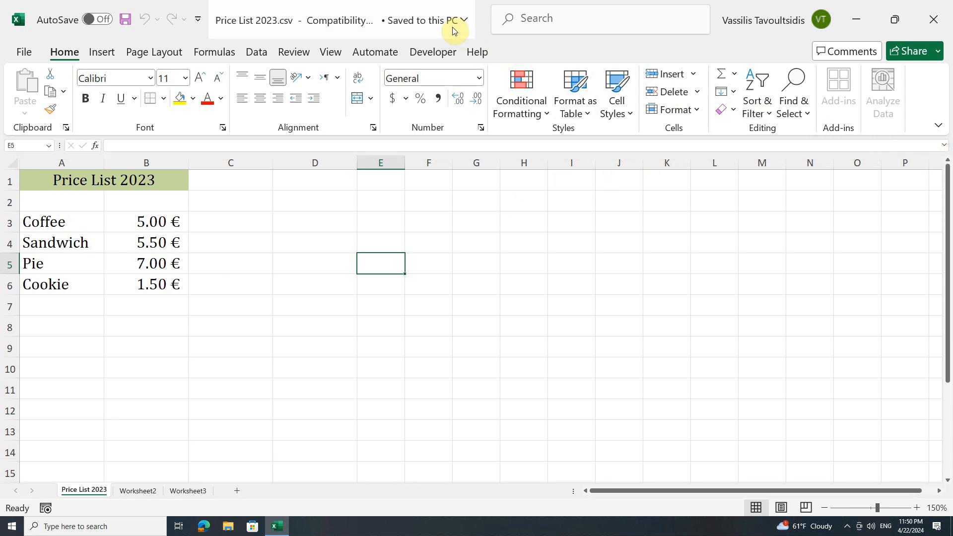
# Check the CSV file's name and location, close the workbook, and place Price List 2023.csv beside Price List 2023.xls on the desktop.
pyautogui.click(425, 26)
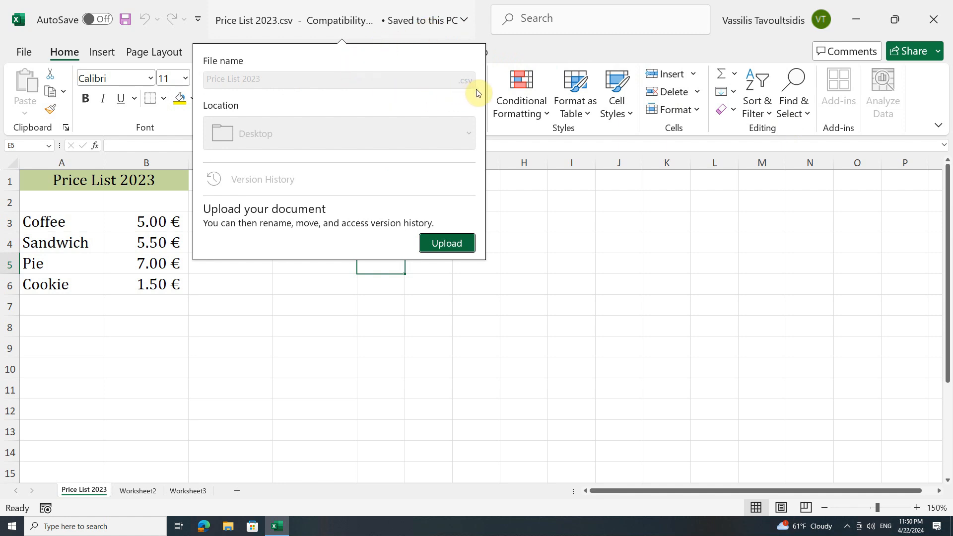
pyautogui.click(933, 20)
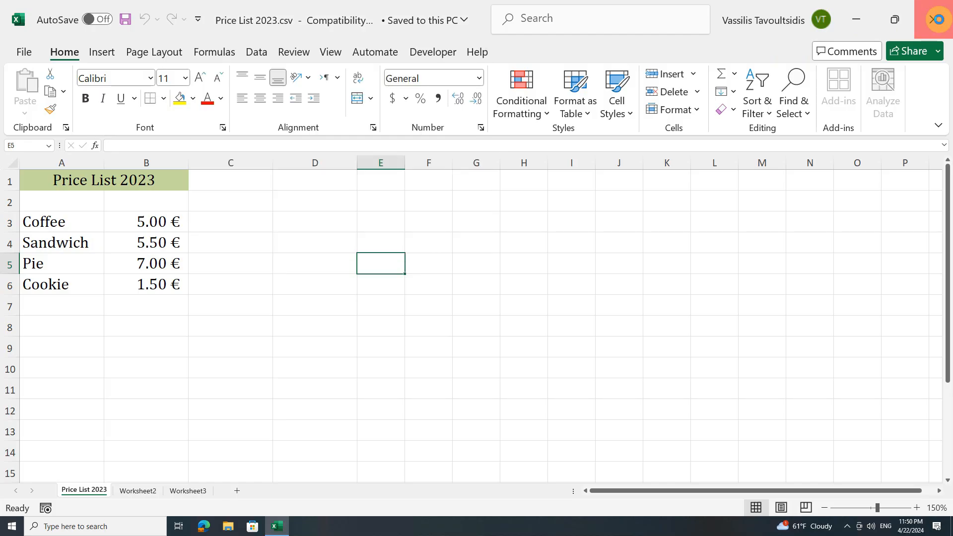
pyautogui.click(933, 22)
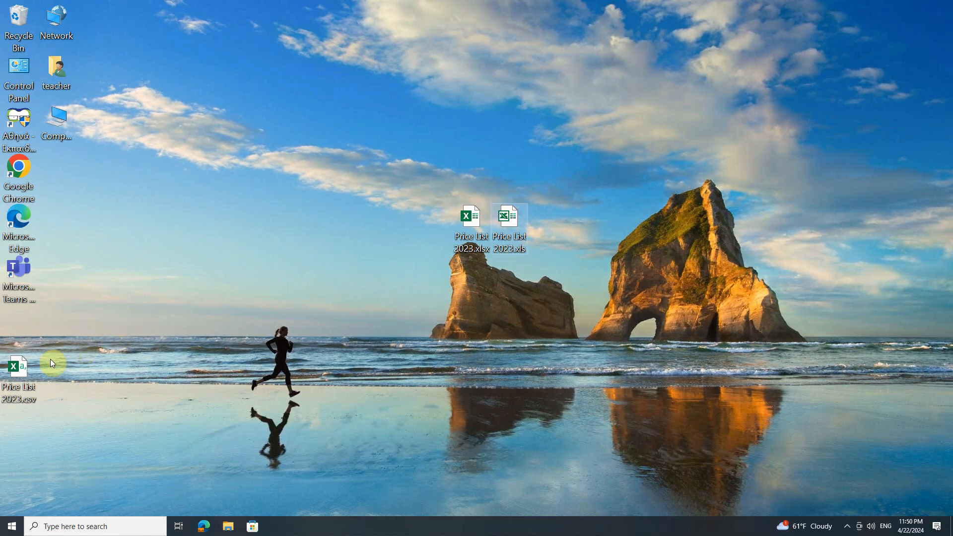
pyautogui.moveTo(20, 373); pyautogui.dragTo(548, 224)
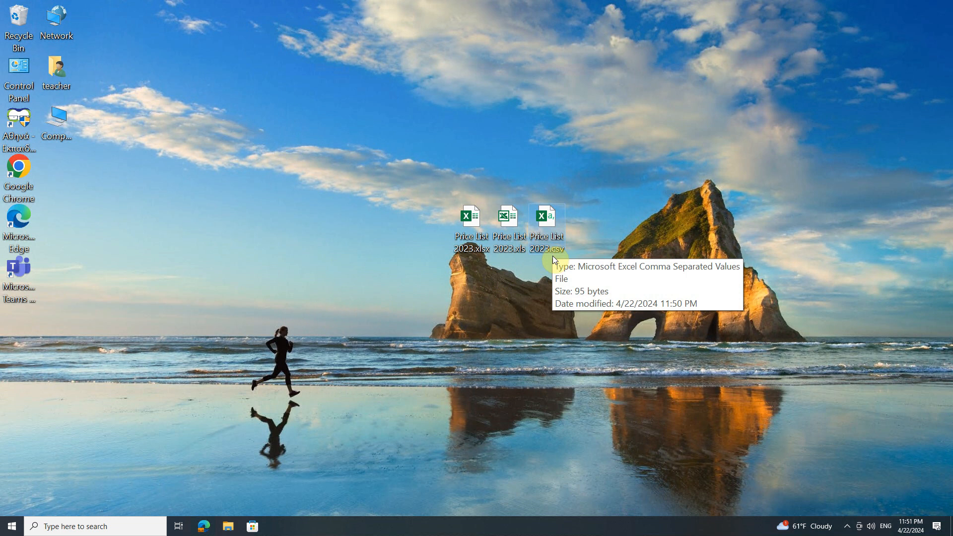
# Open Price List 2023.csv in Notepad to examine its comma-separated text, and close it again.
pyautogui.rightClick(548, 222)
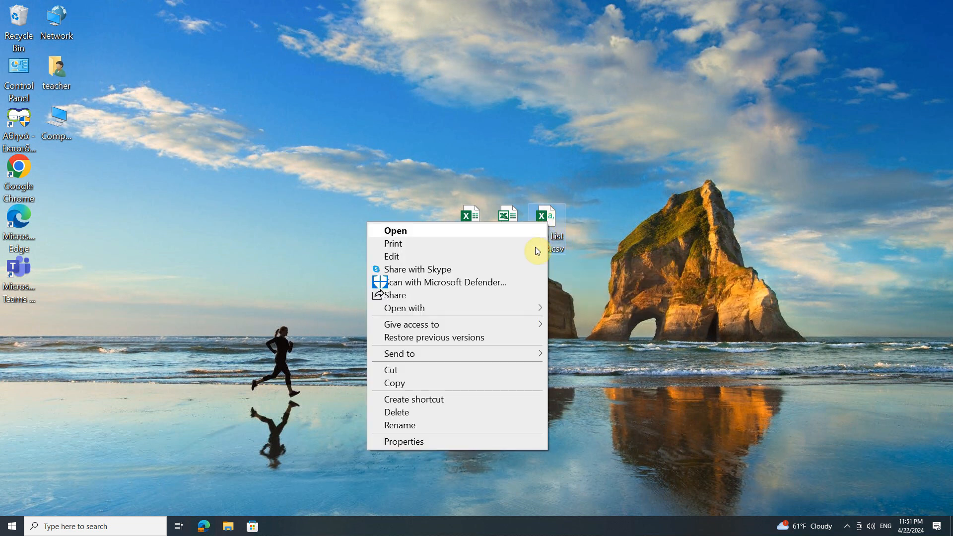
pyautogui.moveTo(519, 303)
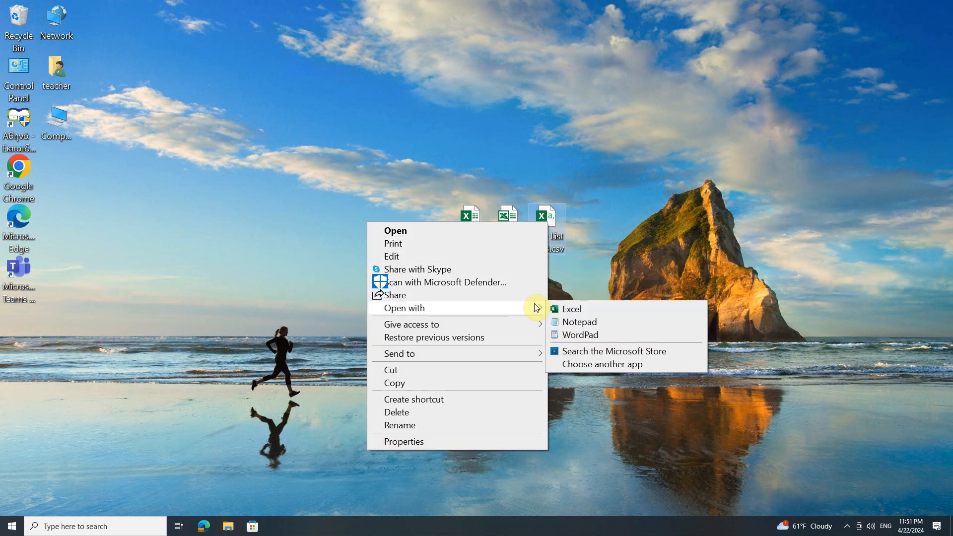
pyautogui.click(605, 321)
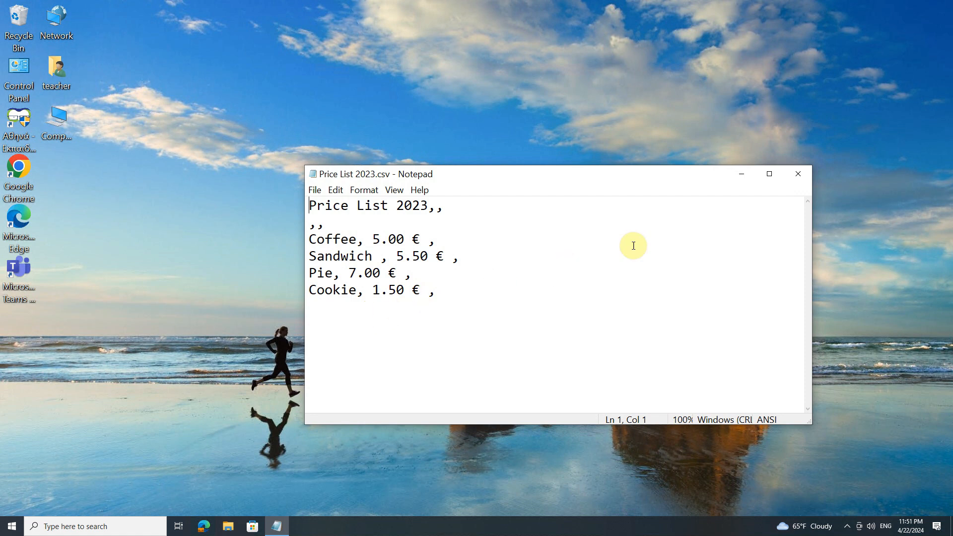
pyautogui.click(793, 177)
# Open Price List 2023.xlsx from the desktop and bring up the file formats available for saving a copy to the Desktop.
pyautogui.click(472, 226)
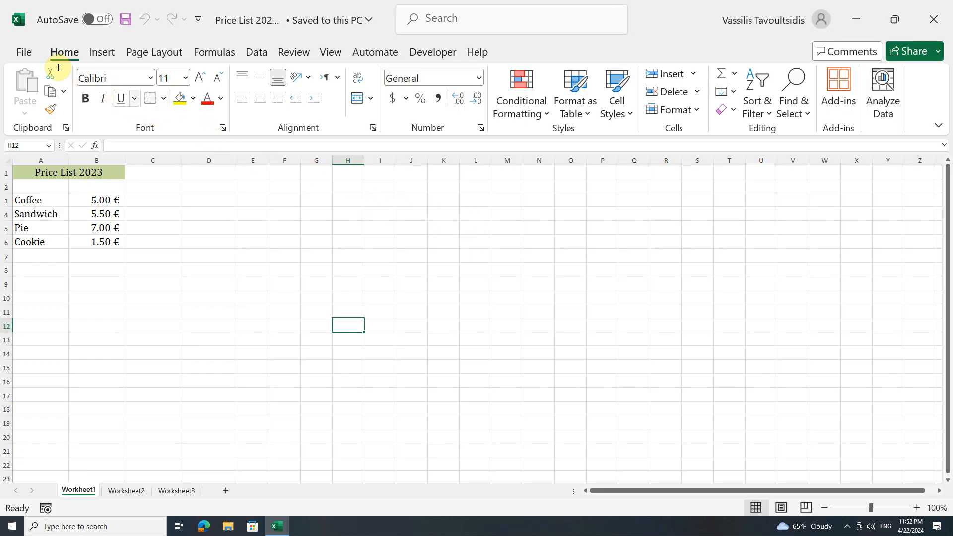
pyautogui.click(19, 54)
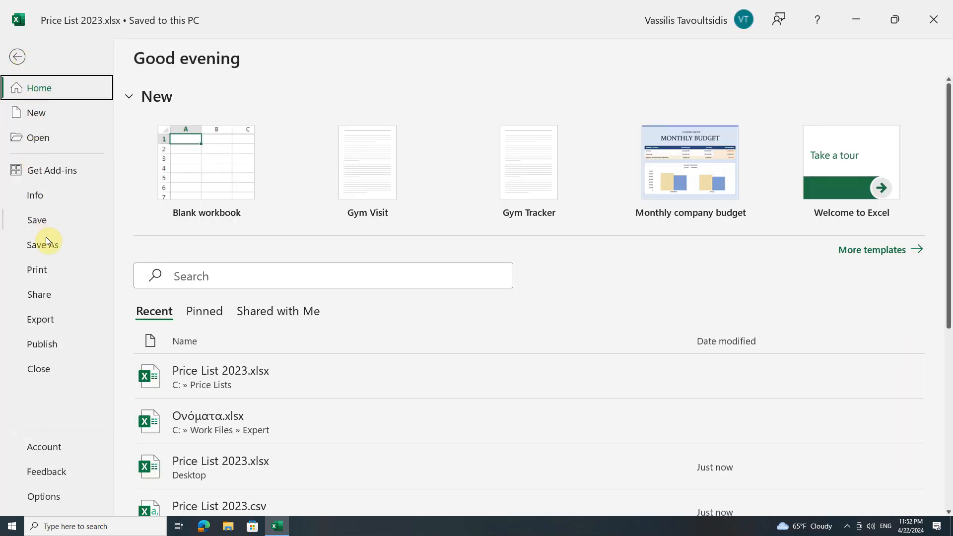
pyautogui.click(49, 245)
pyautogui.click(233, 353)
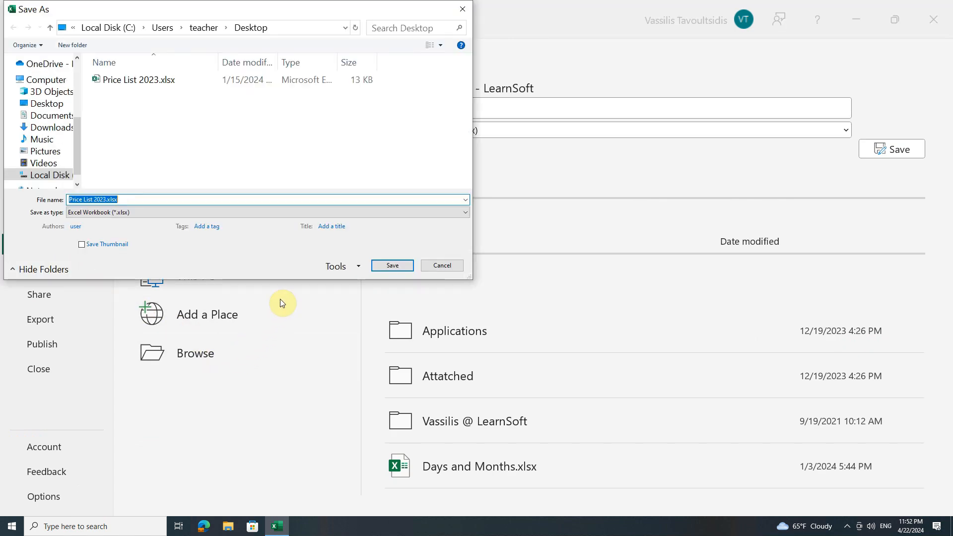
pyautogui.click(312, 212)
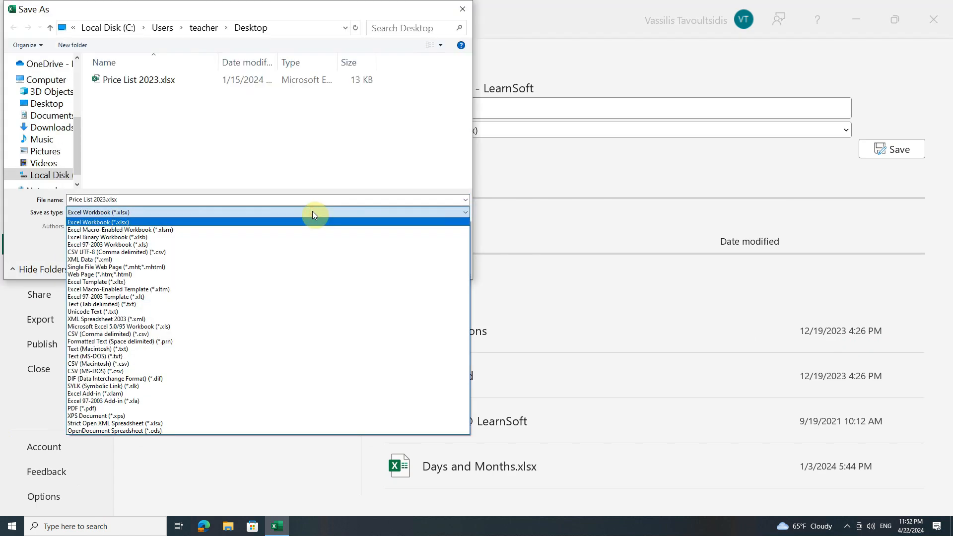